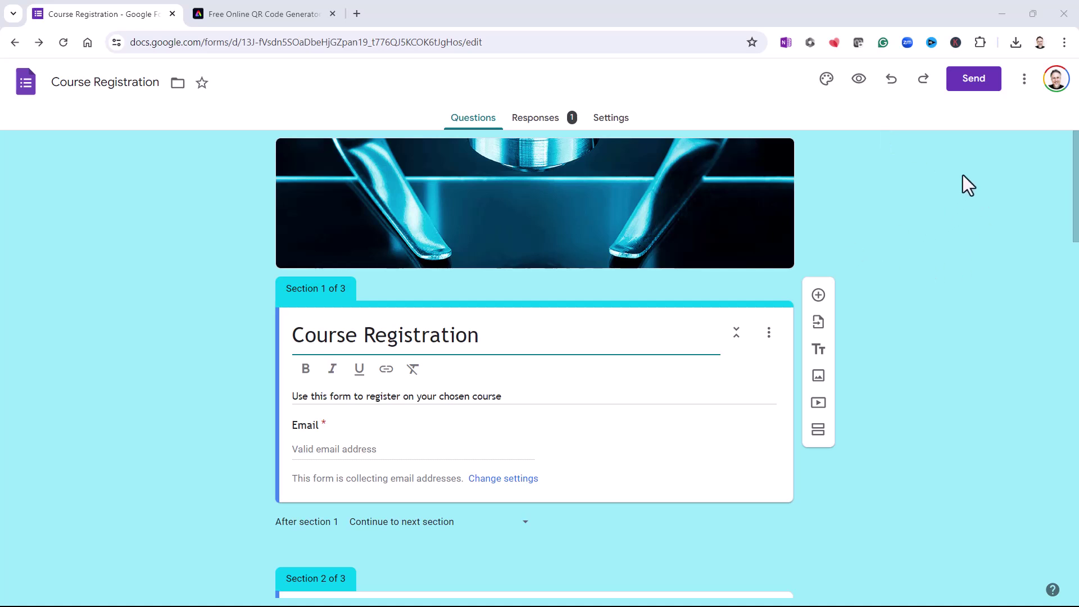
Copy the form's shortened forms.gle link from the Send form dialog, then close it.
left_click(971, 82)
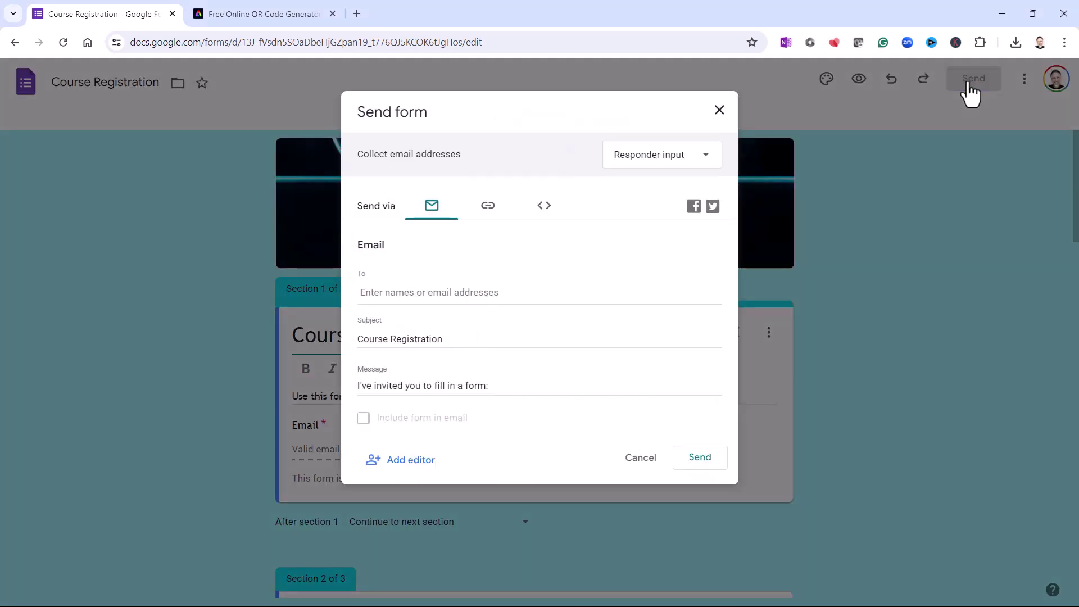
left_click(489, 211)
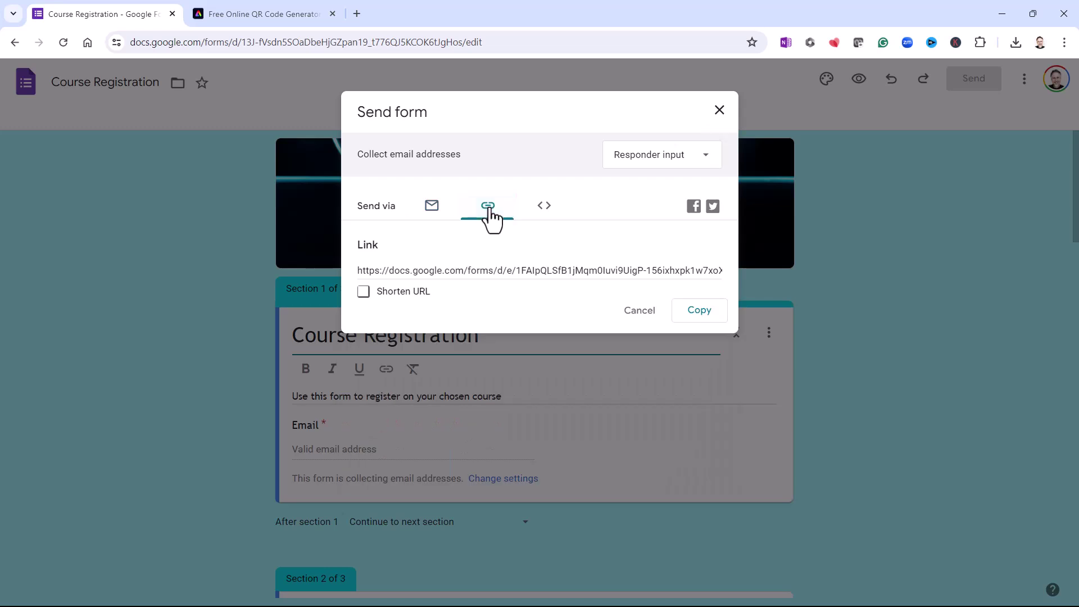
left_click(369, 299)
left_click(713, 313)
left_click(718, 112)
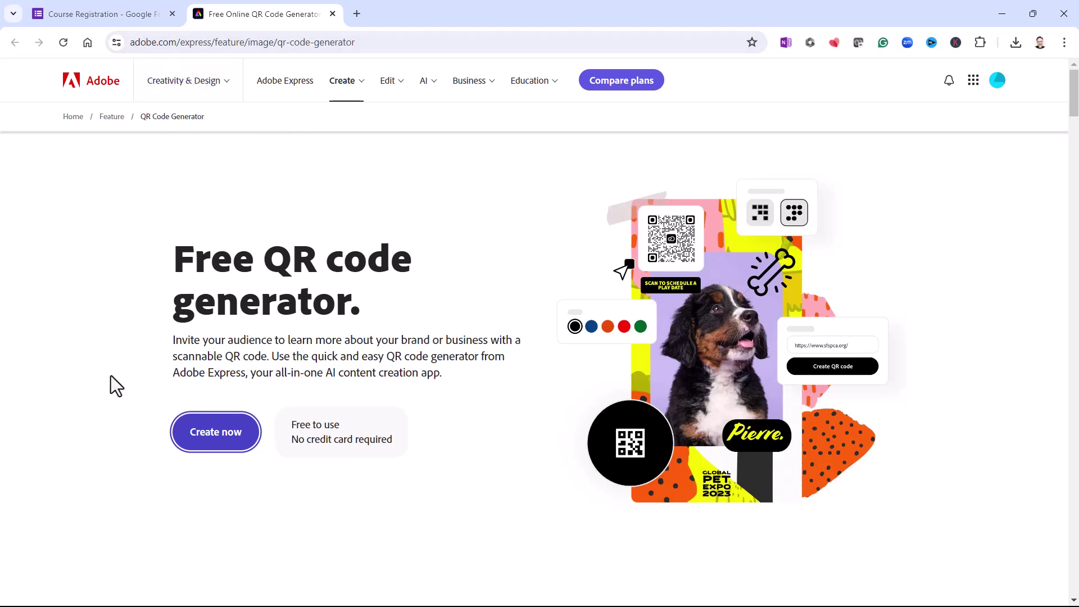
left_click(213, 444)
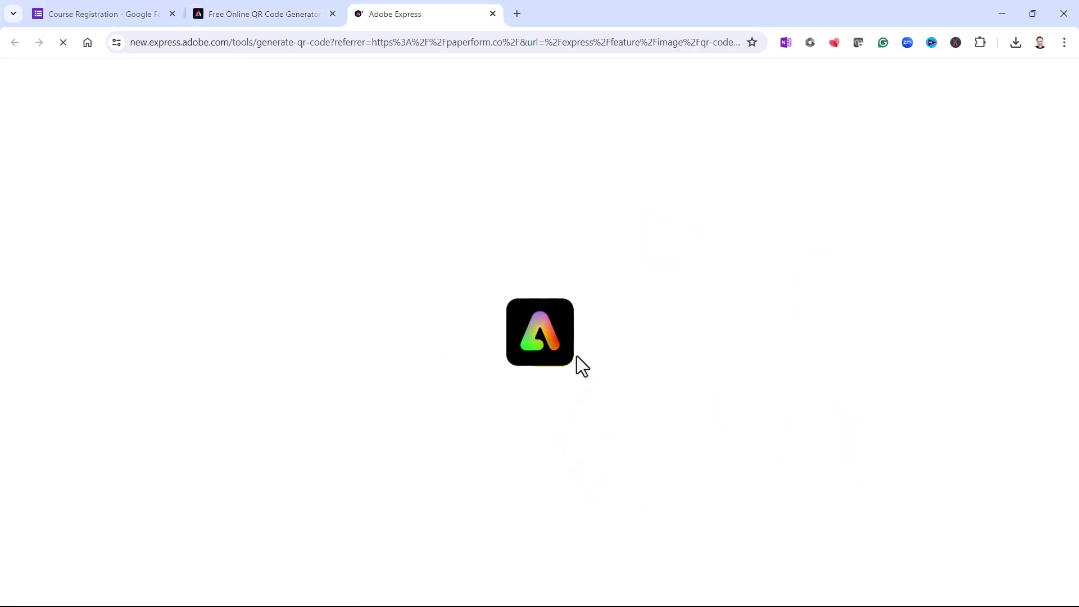
left_click(846, 218)
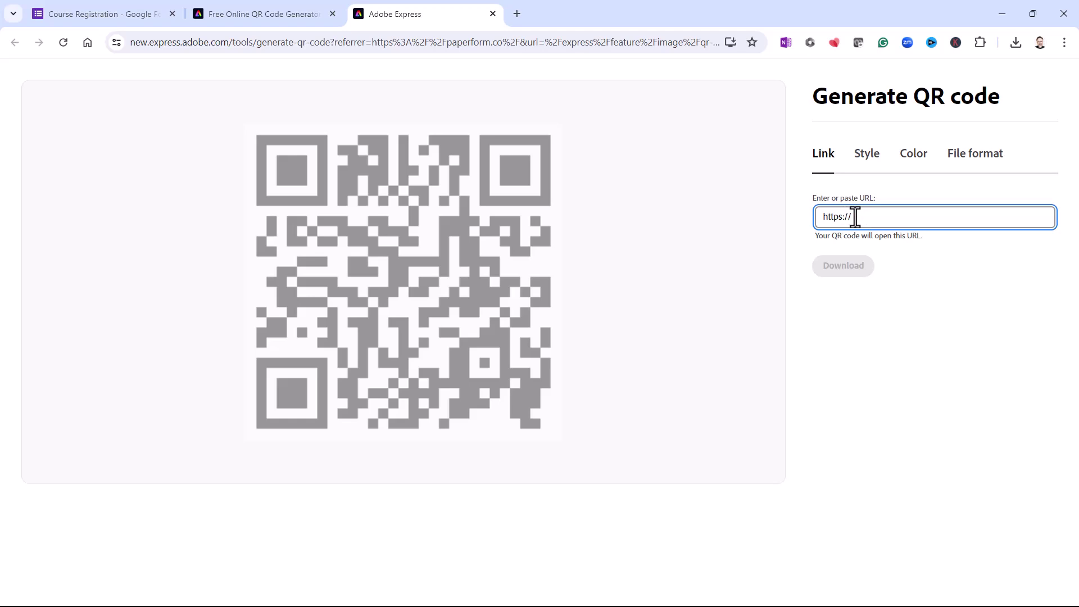
key("ctrl+v")
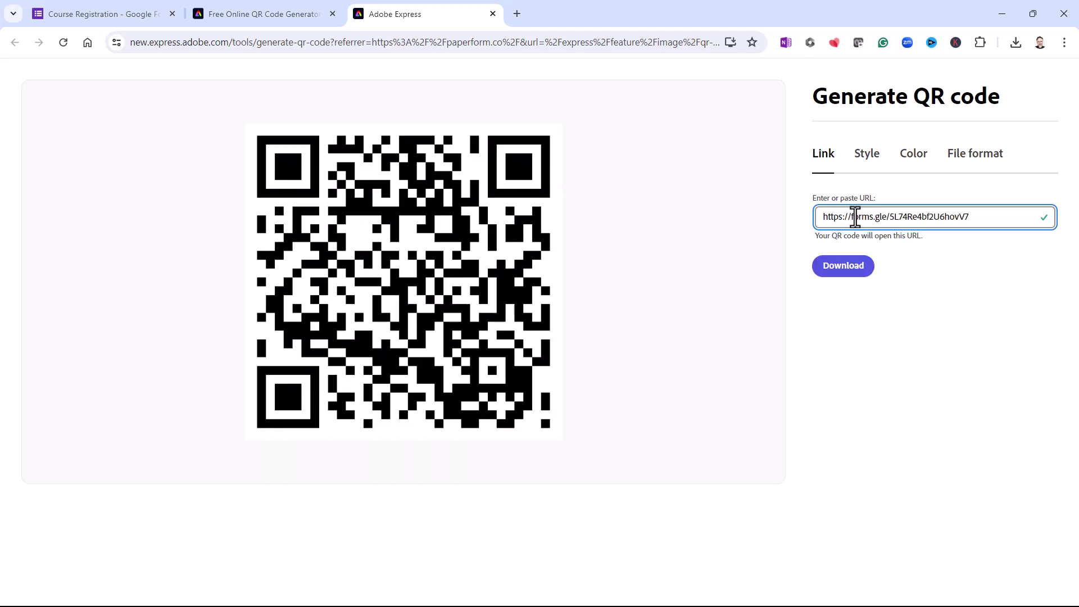
scroll(571, 251, "up", 1)
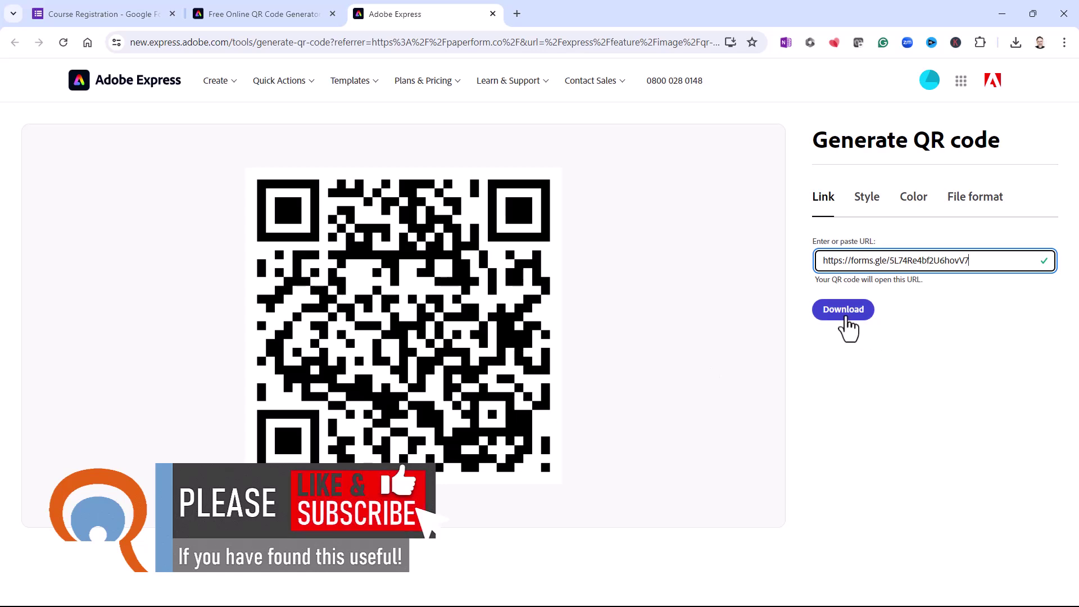
left_click(861, 211)
left_click(915, 210)
left_click(961, 209)
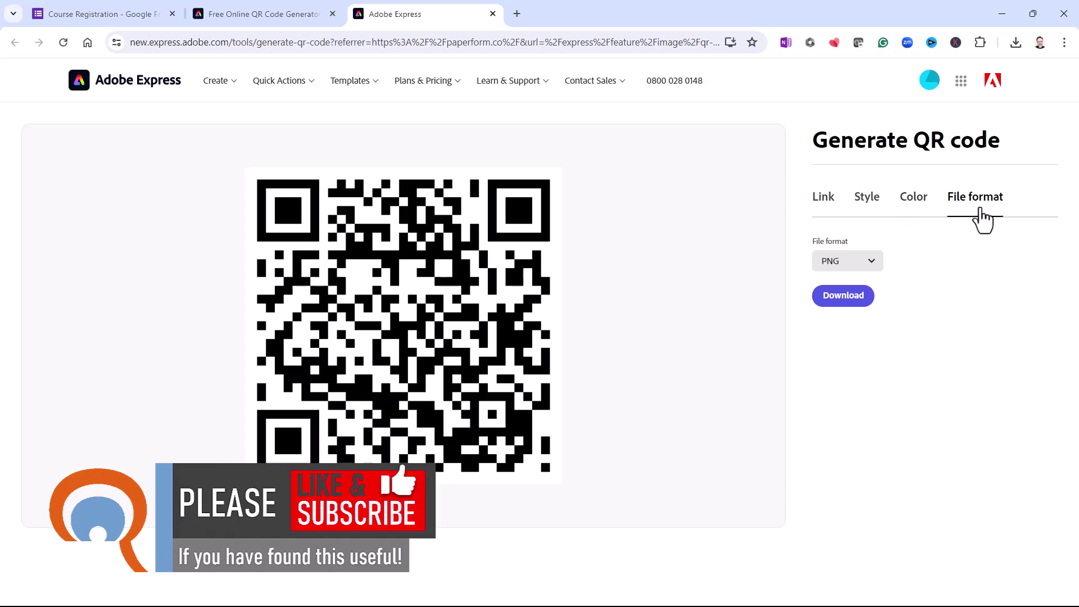
left_click(830, 210)
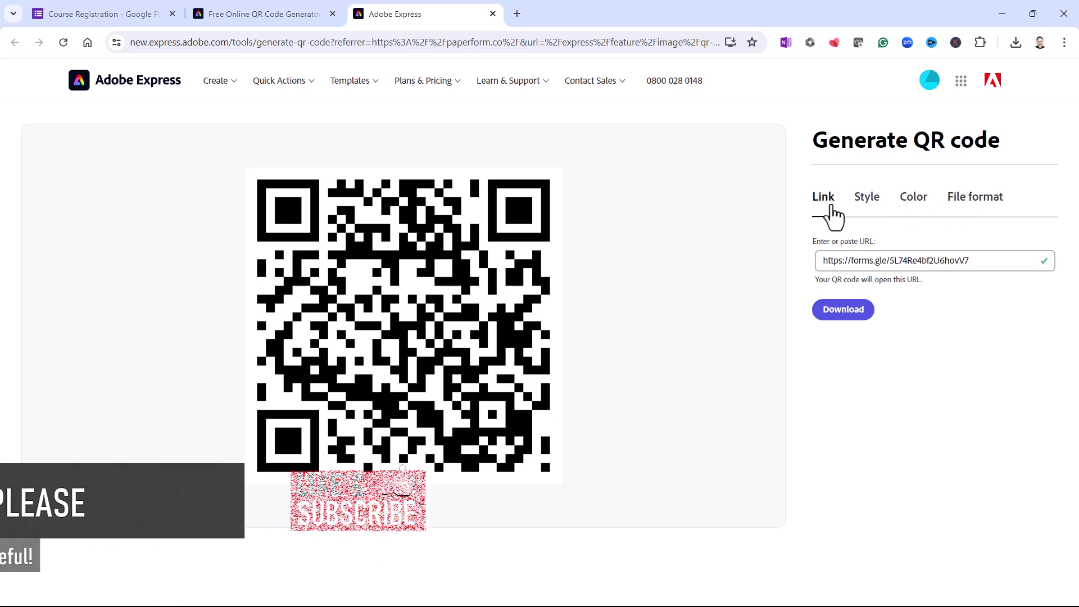
Download the QR code PNG and show adobe-express-qr-code (3).png in its folder.
left_click(834, 310)
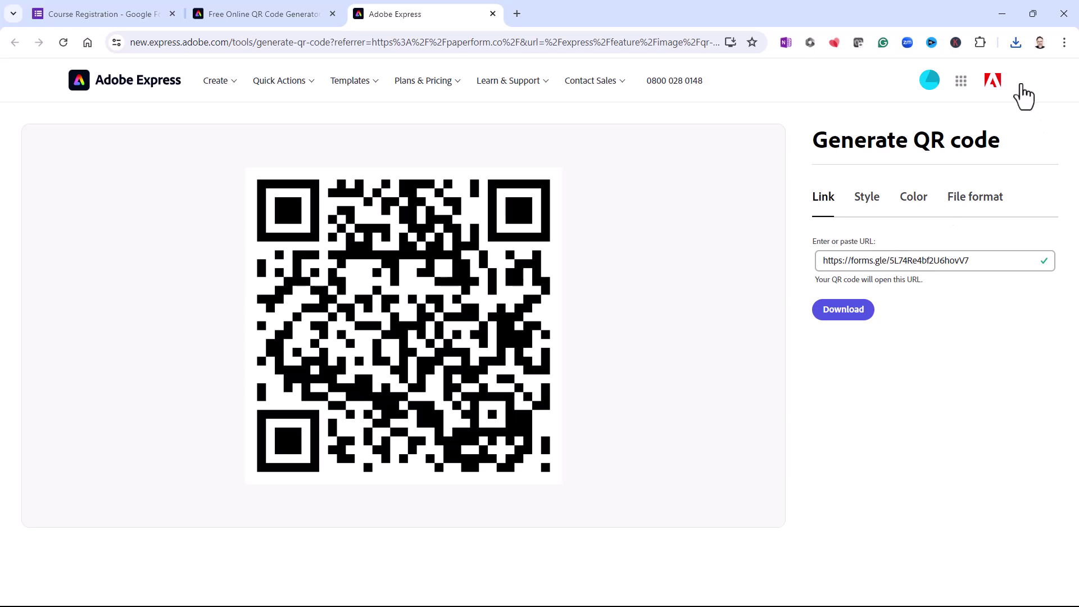
left_click(1014, 45)
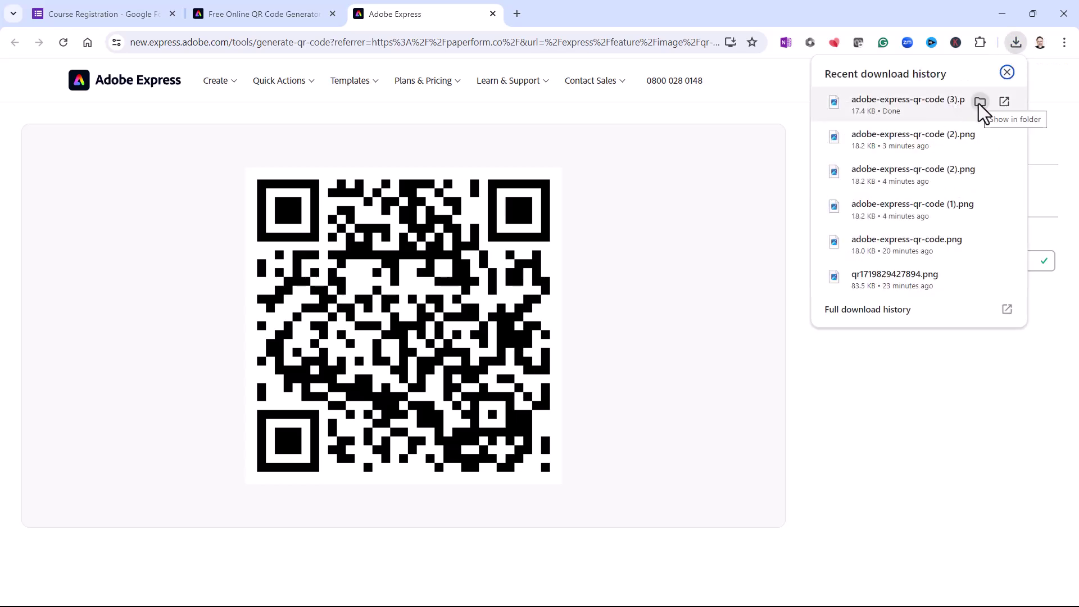
left_click(979, 104)
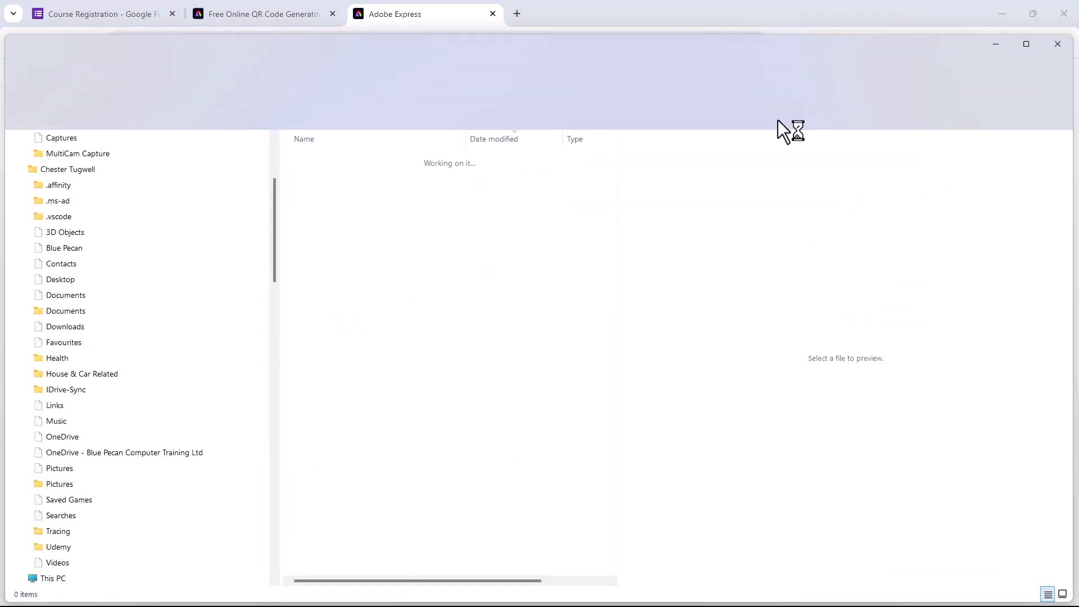